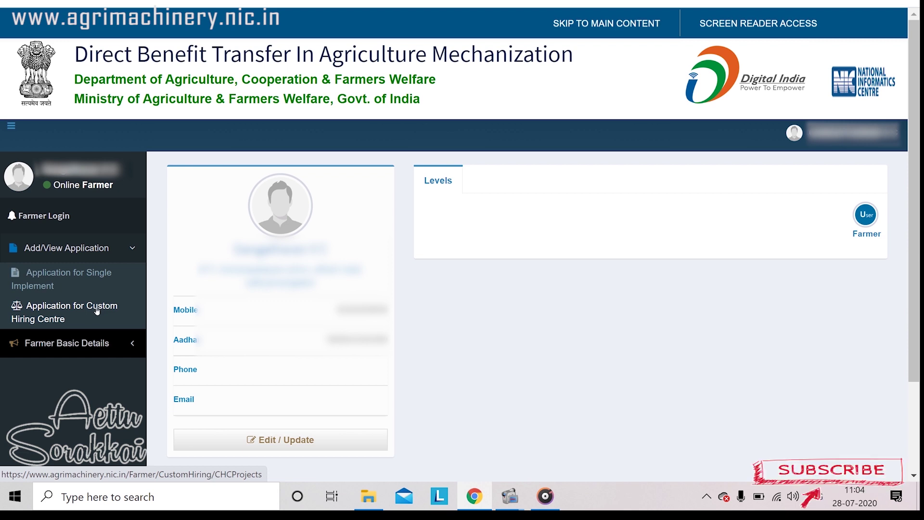
- Open a new registration under the single-implement application and set the financial year to 2020 - 21
left_click(98, 281)
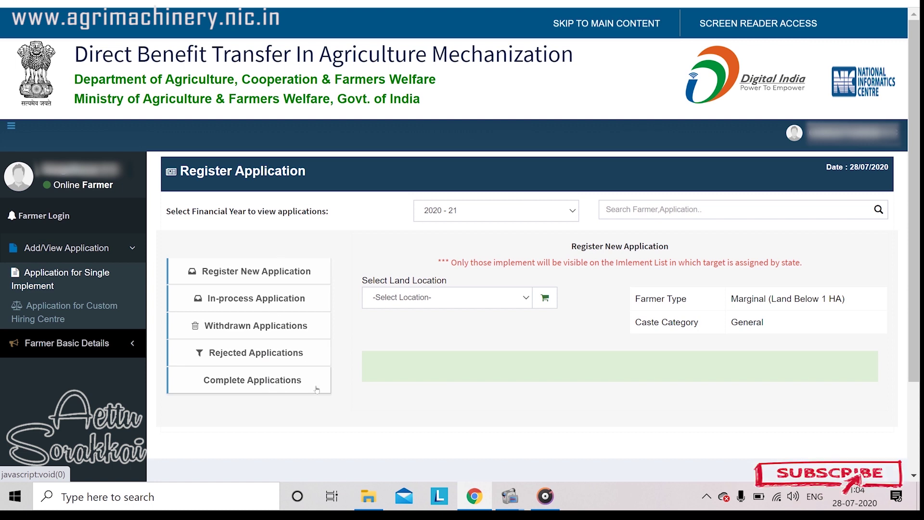
left_click(290, 271)
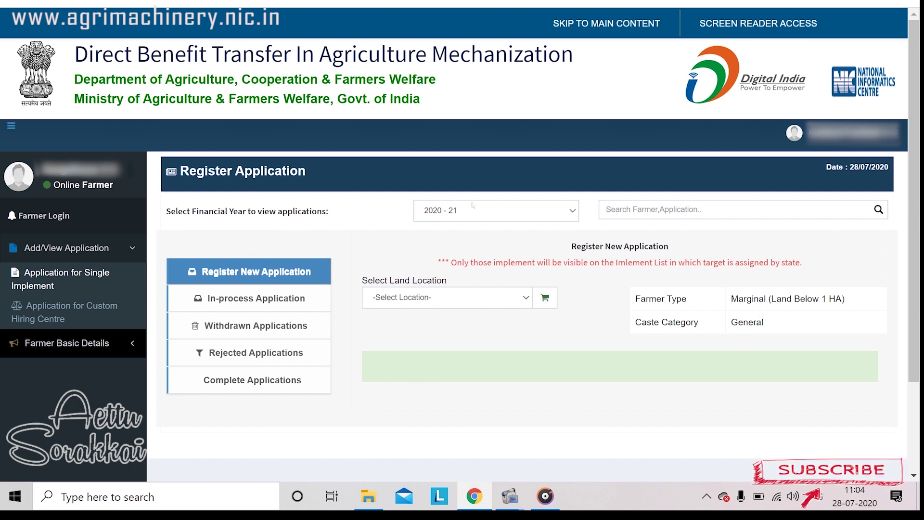
left_click(573, 215)
left_click(513, 253)
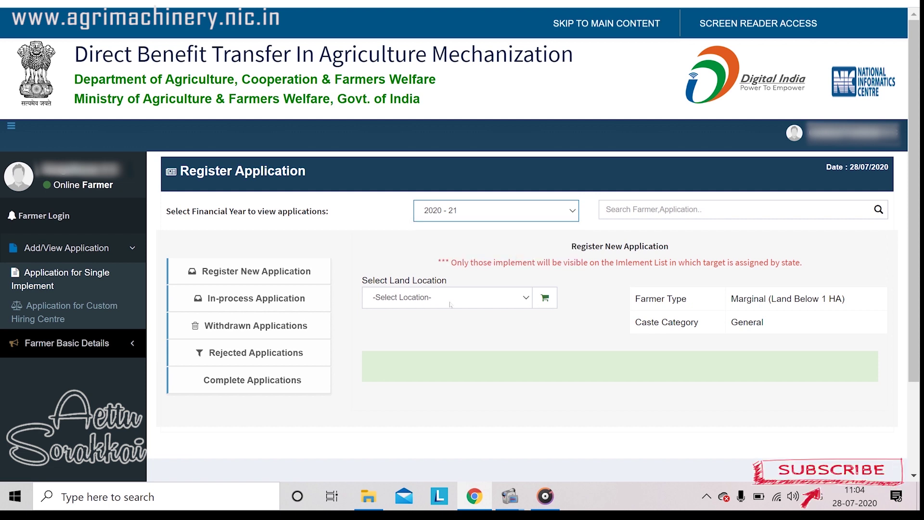
- Select TAMIL NADU-THANJAVUR-THANJAVUR-Kattur as the land location for the new application
left_click(527, 303)
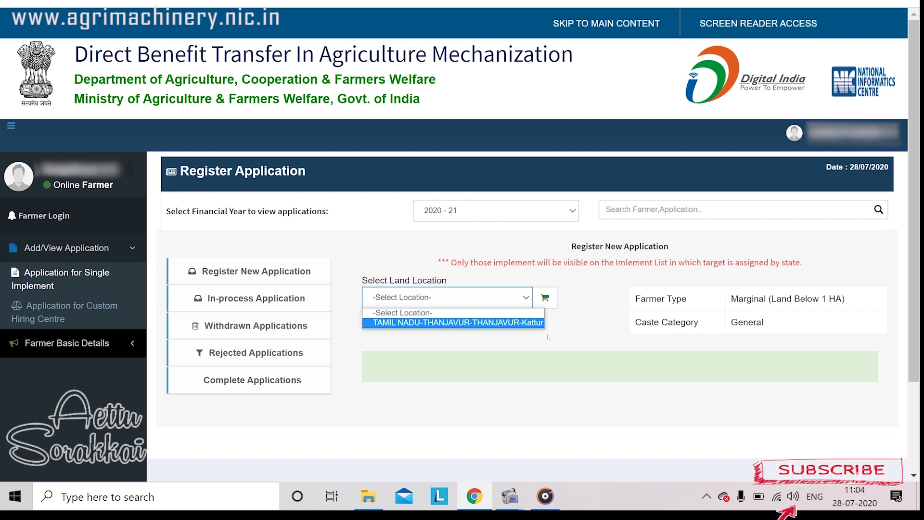
left_click(526, 299)
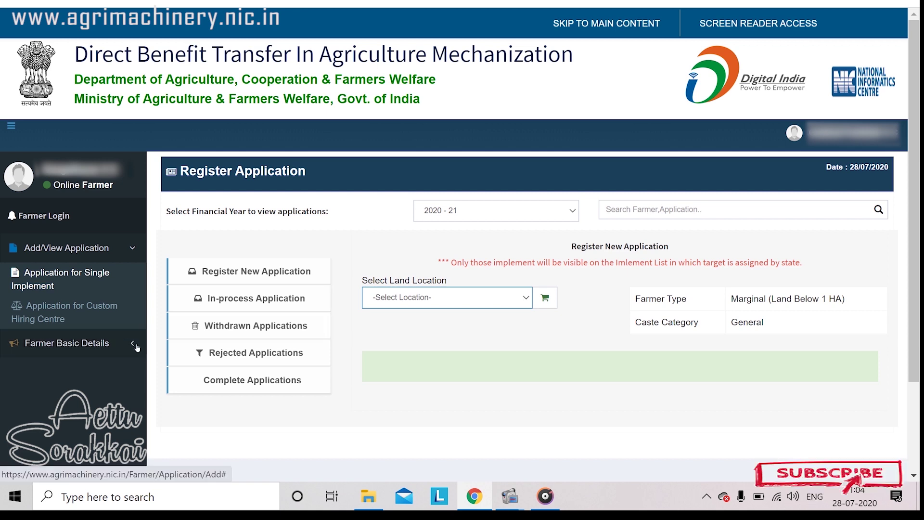
left_click(481, 305)
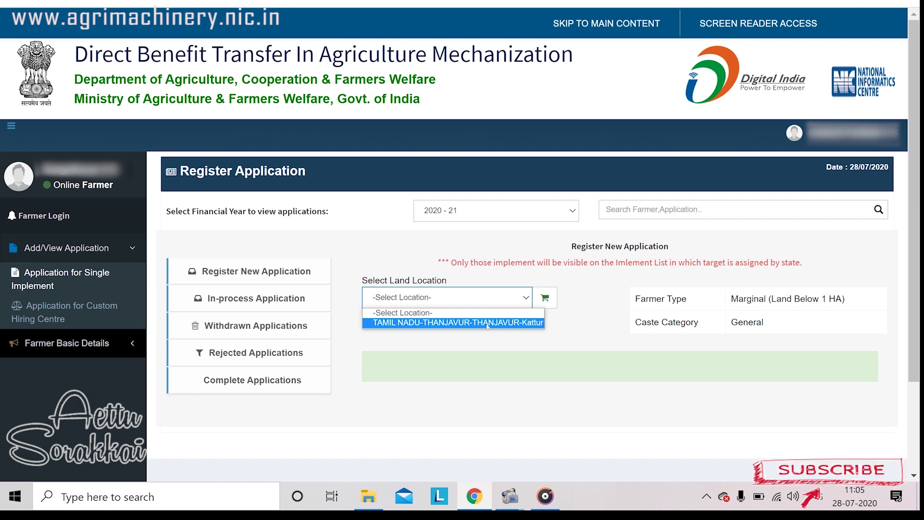
left_click(488, 323)
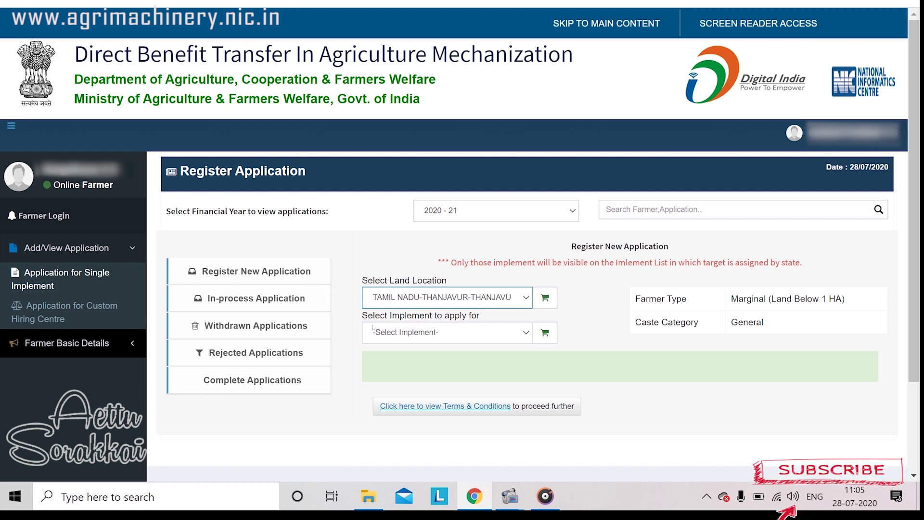
- Choose Tractor 4WD(above 40-70 PTO HP) - TRACTOR as the implement to apply for
left_click(524, 332)
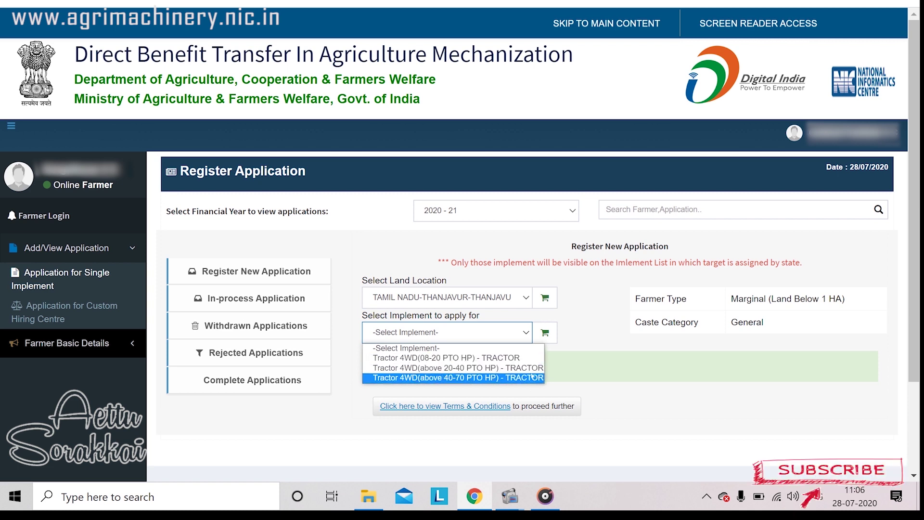
left_click(526, 340)
left_click(526, 340)
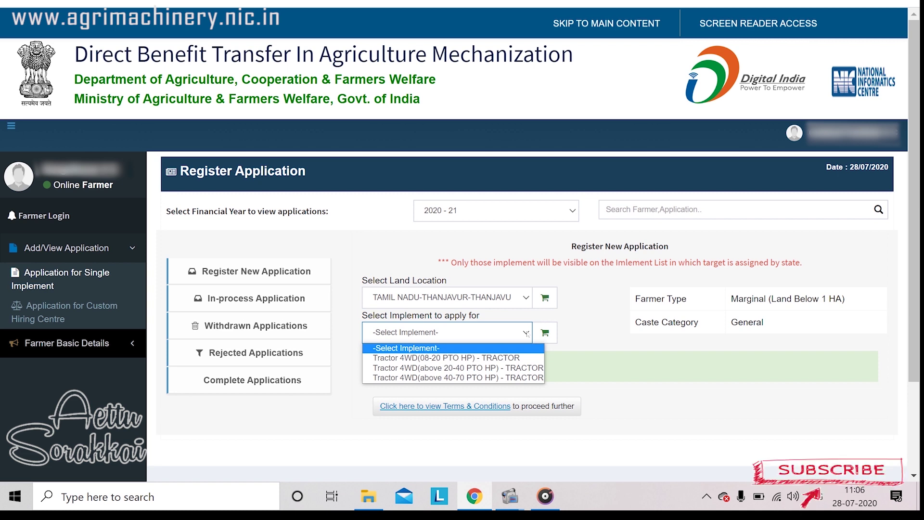
left_click(516, 378)
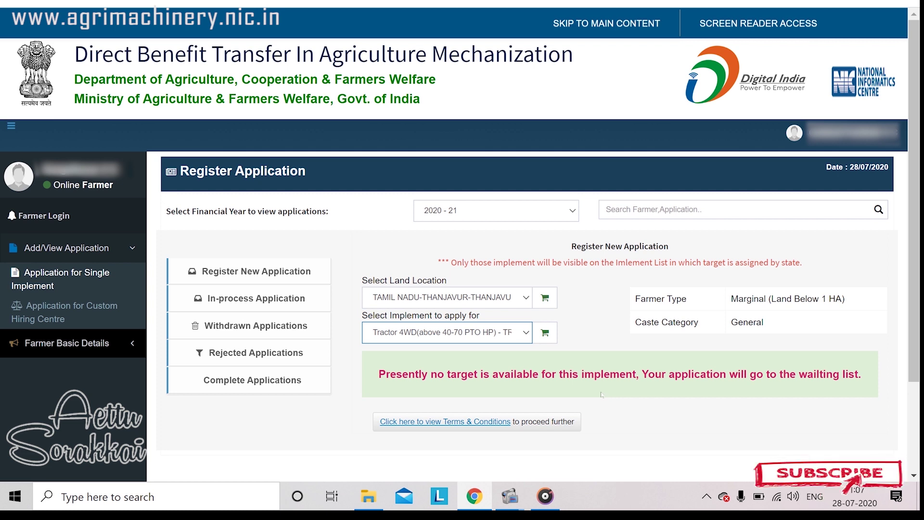
- Open the terms and conditions, read through all the clauses, and accept them
left_click(453, 422)
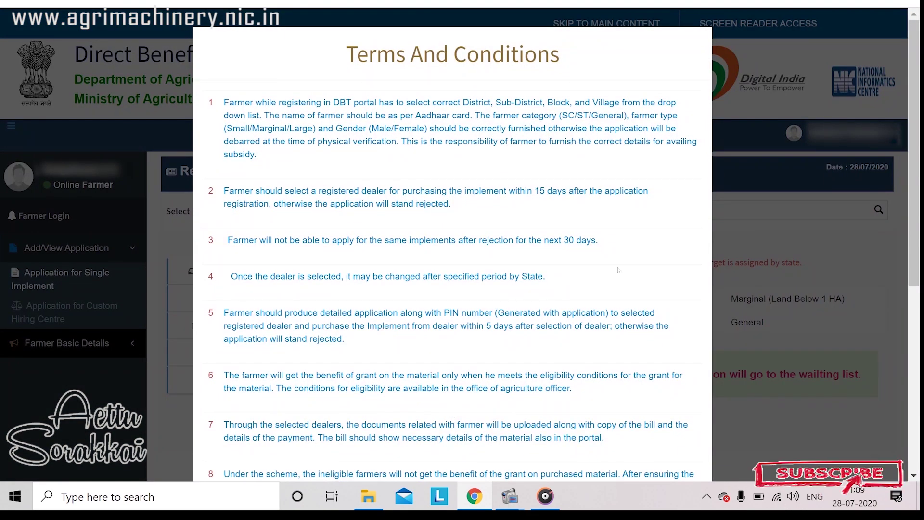
scroll(619, 271, "down", 6)
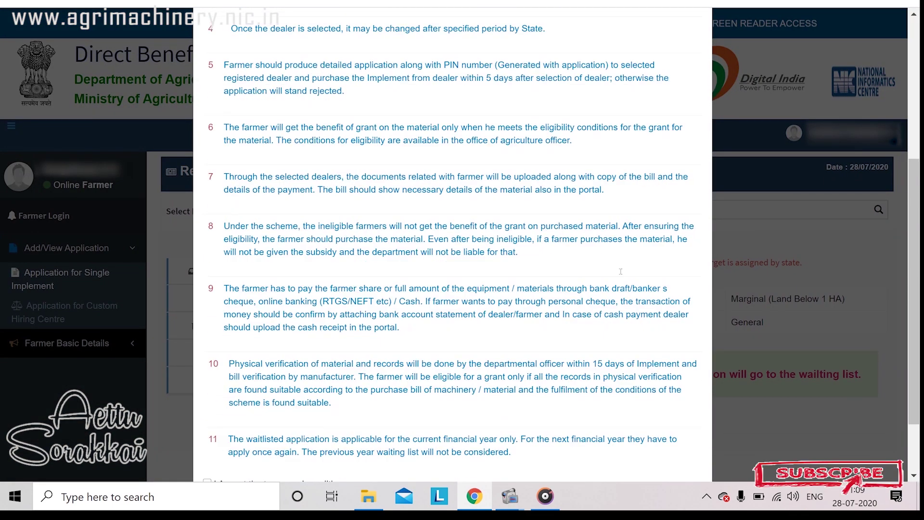
scroll(621, 271, "down", 1)
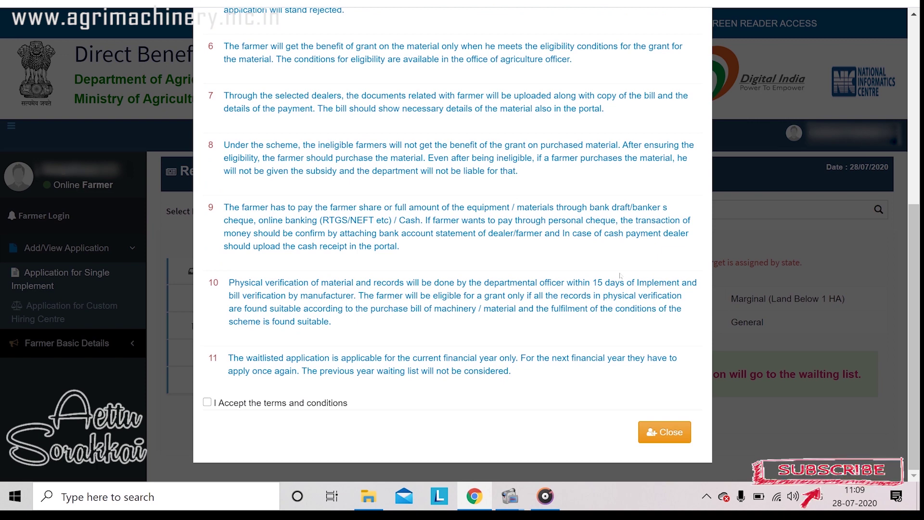
scroll(620, 276, "up", 5)
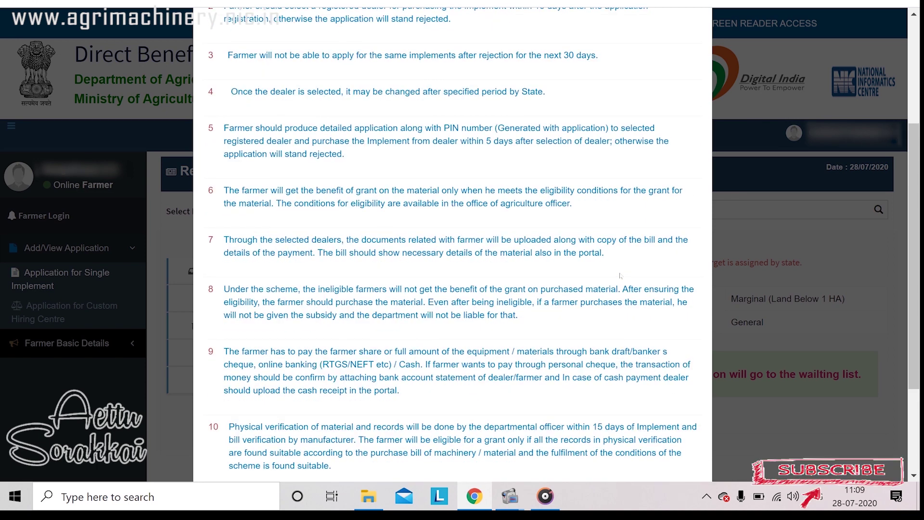
scroll(621, 276, "up", 3)
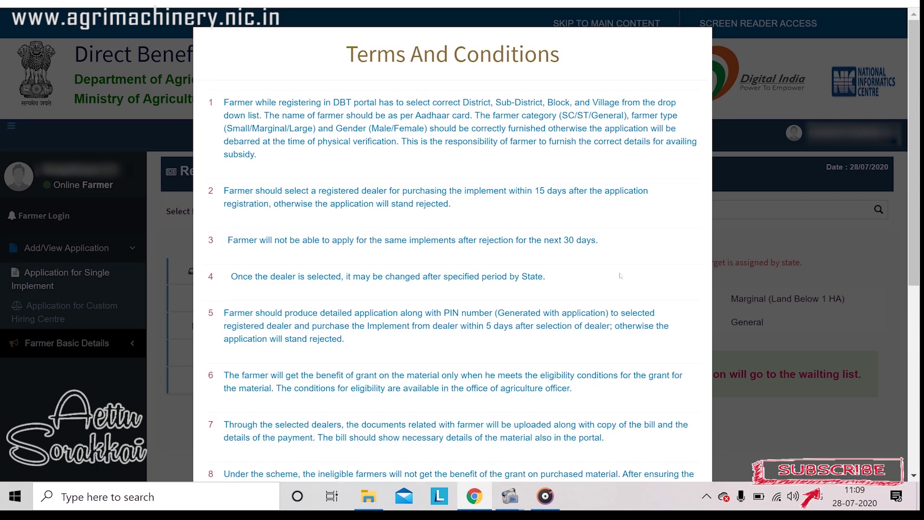
scroll(621, 276, "down", 7)
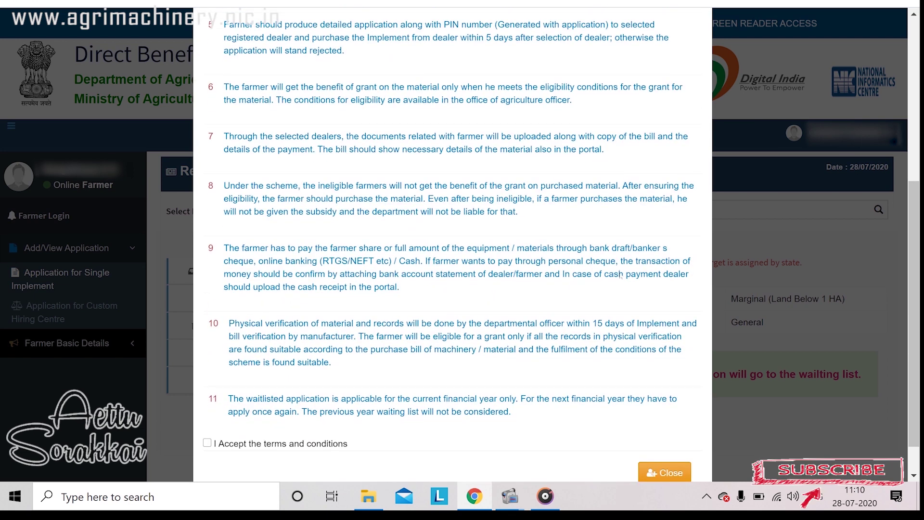
scroll(621, 276, "down", 1)
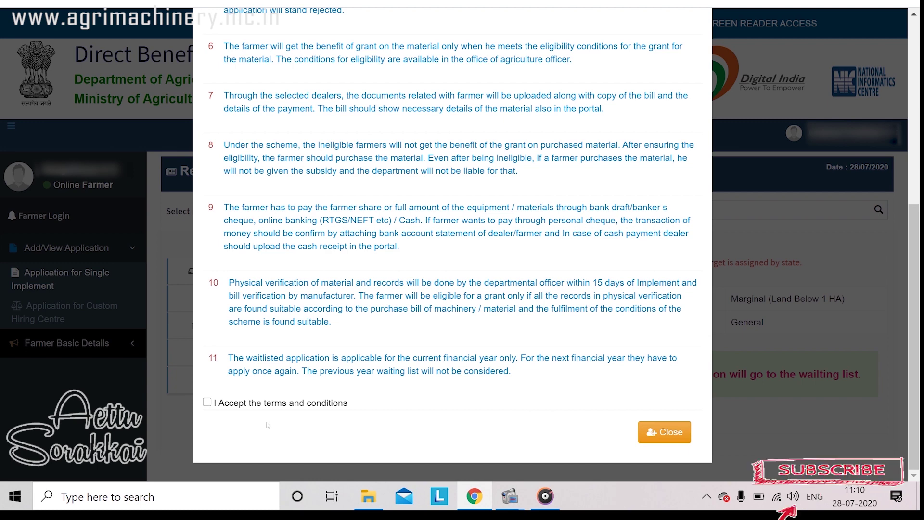
left_click(207, 402)
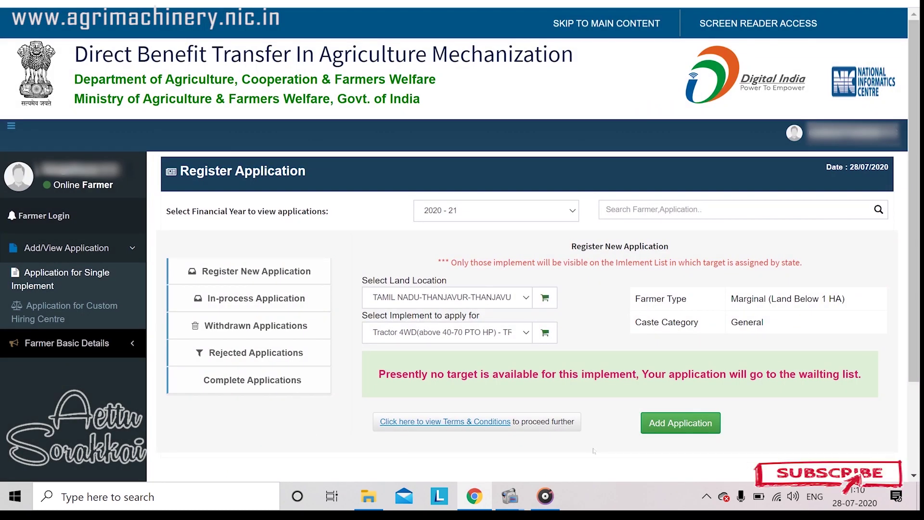
- Submit the tractor application, confirming the farmer's details are correct, and view the in-process applications
left_click(680, 429)
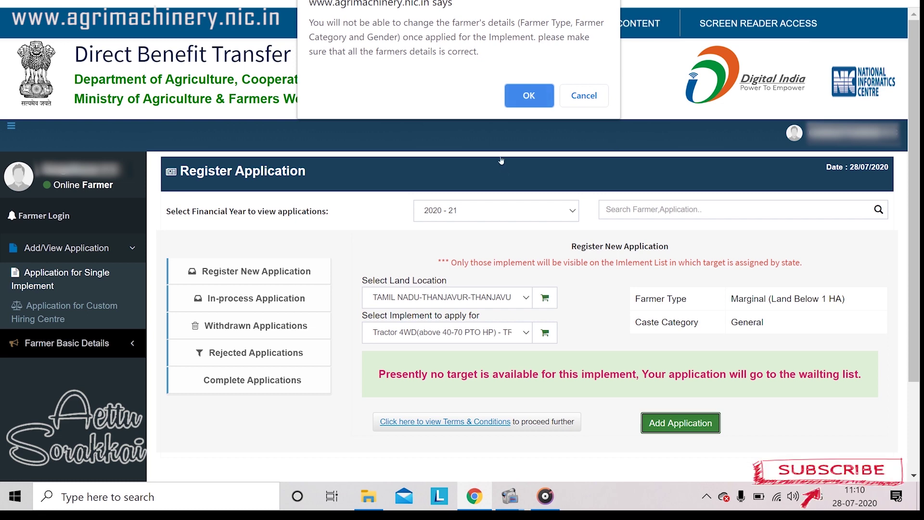
left_click(520, 96)
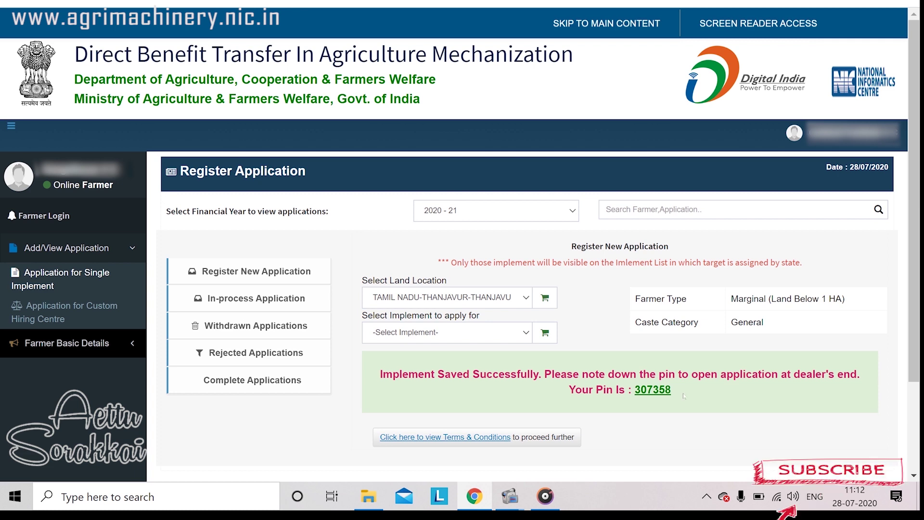
left_click(258, 298)
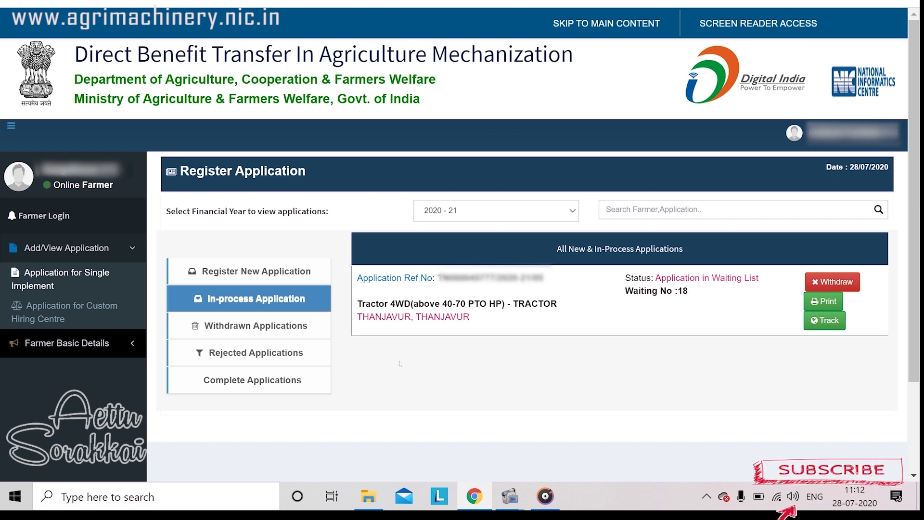
- Try to register a second application for the same Tractor 4WD(above 40-70 PTO HP) implement, accepting the terms and conditions
left_click(287, 271)
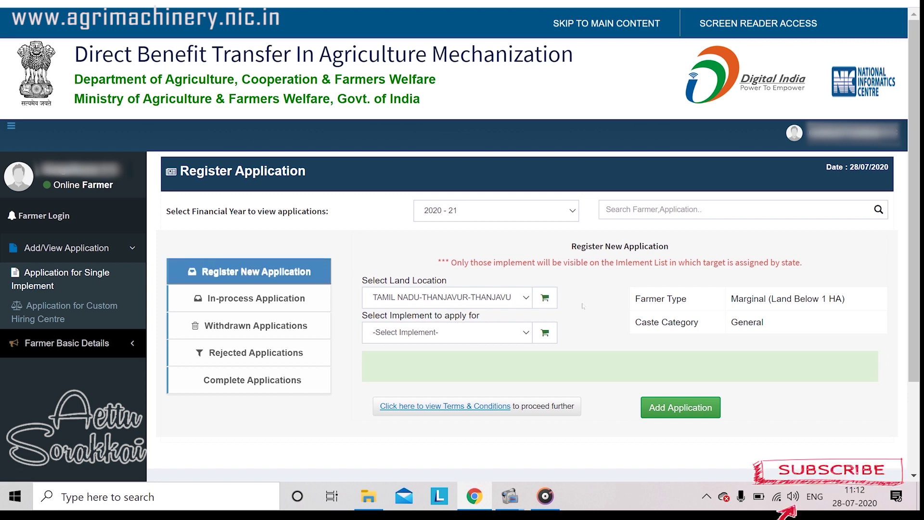
left_click(515, 339)
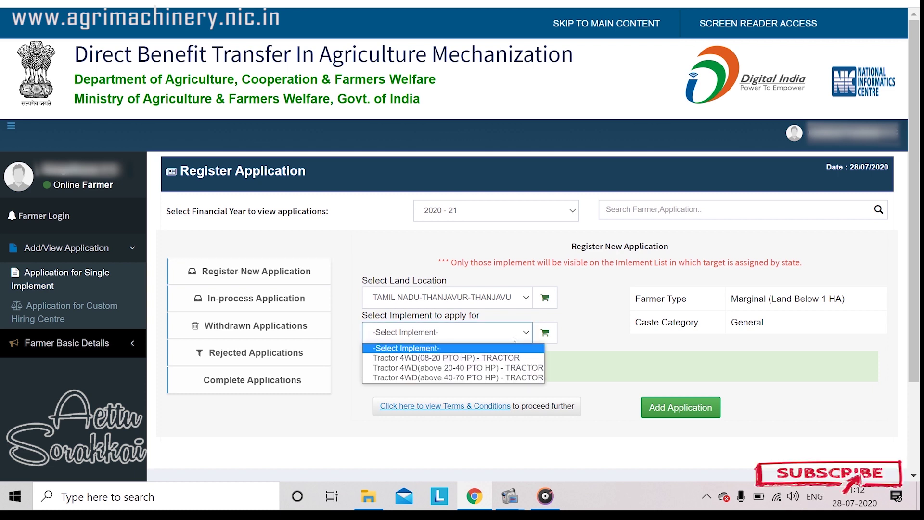
left_click(502, 379)
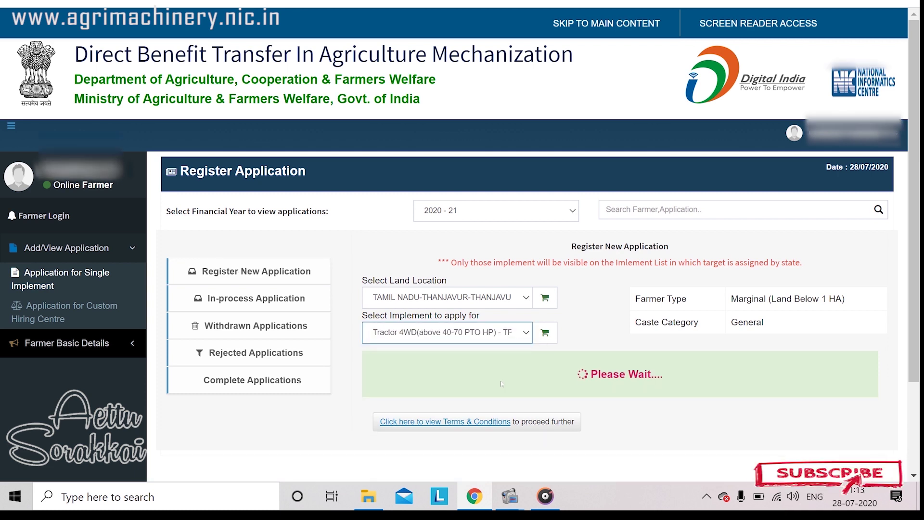
scroll(501, 384, "down", 2)
left_click(452, 349)
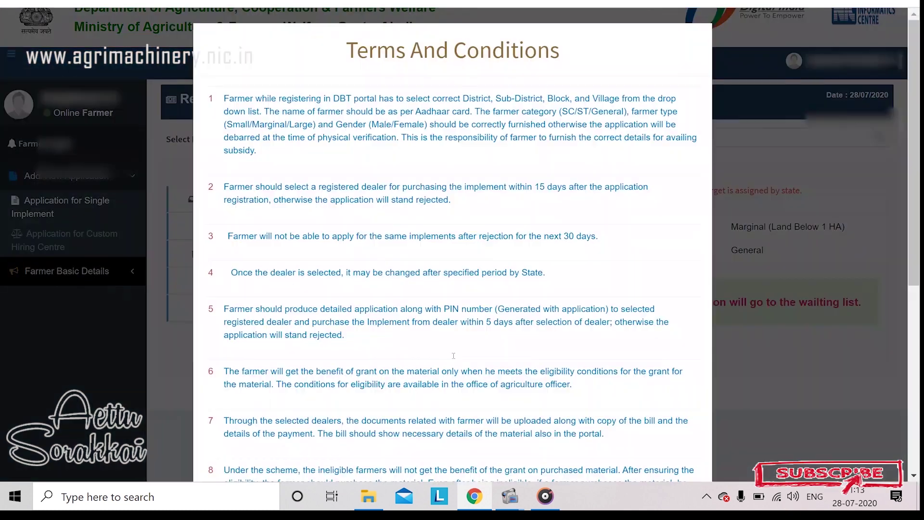
left_click(207, 403)
left_click(675, 356)
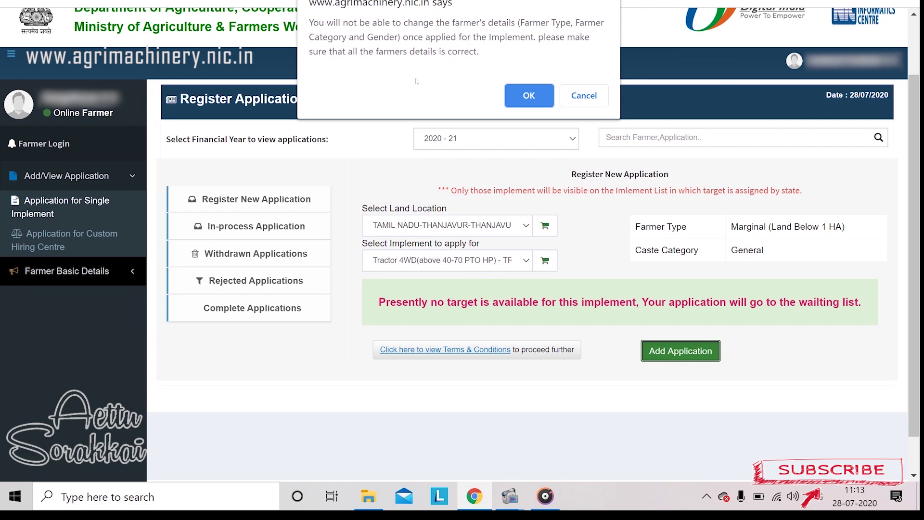
left_click(532, 94)
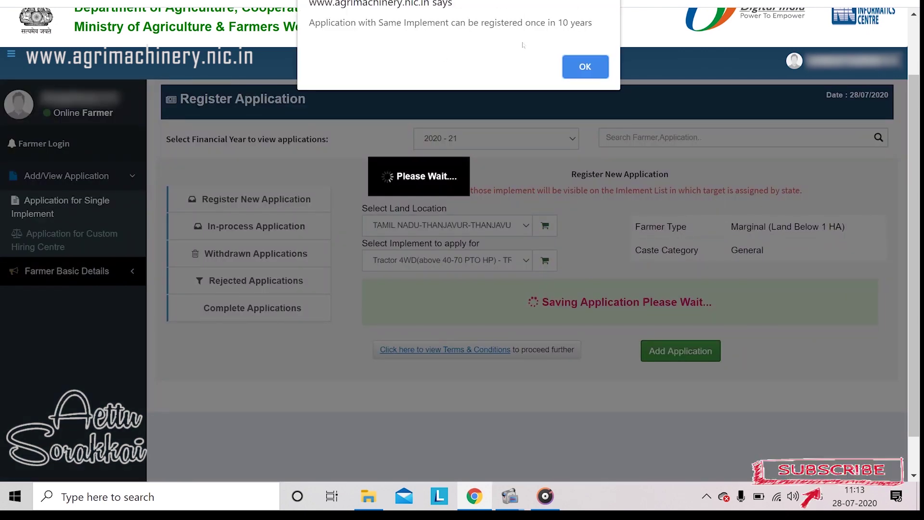
left_click(585, 67)
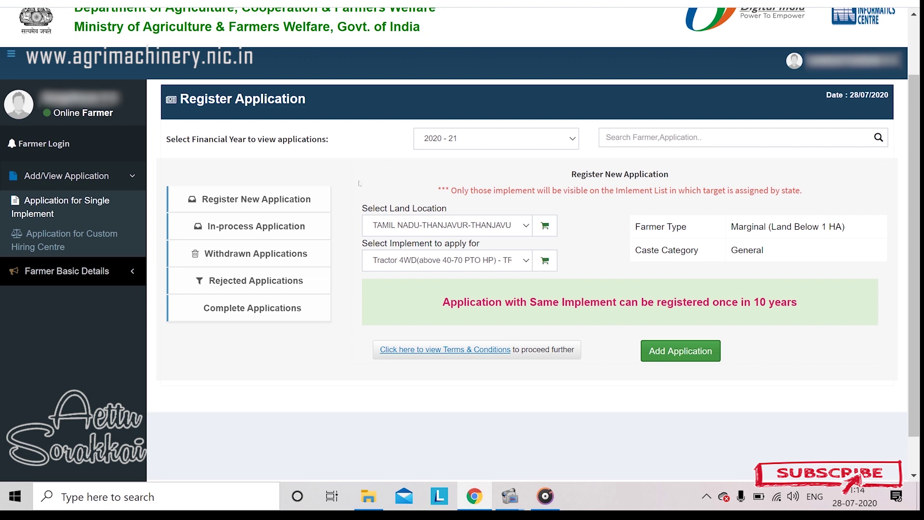
- Start another application for 2020 - 21 with the Thanjavur land location and Tractor 4WD(08-20 PTO HP) - TRACTOR as the implement
left_click(279, 203)
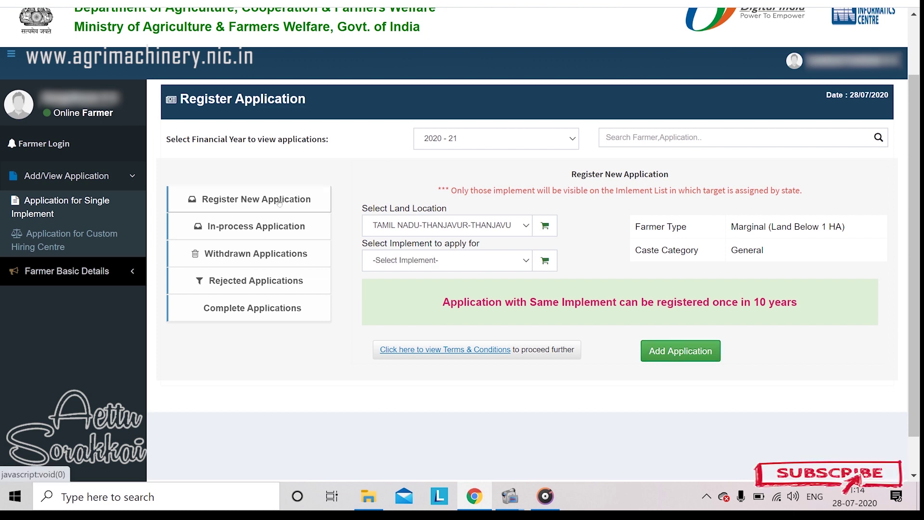
left_click(501, 139)
left_click(511, 185)
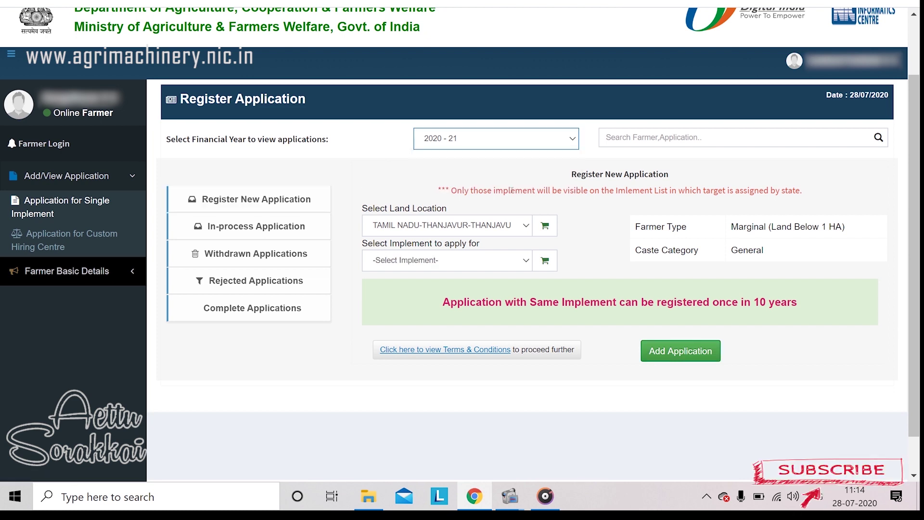
left_click(521, 228)
left_click(505, 253)
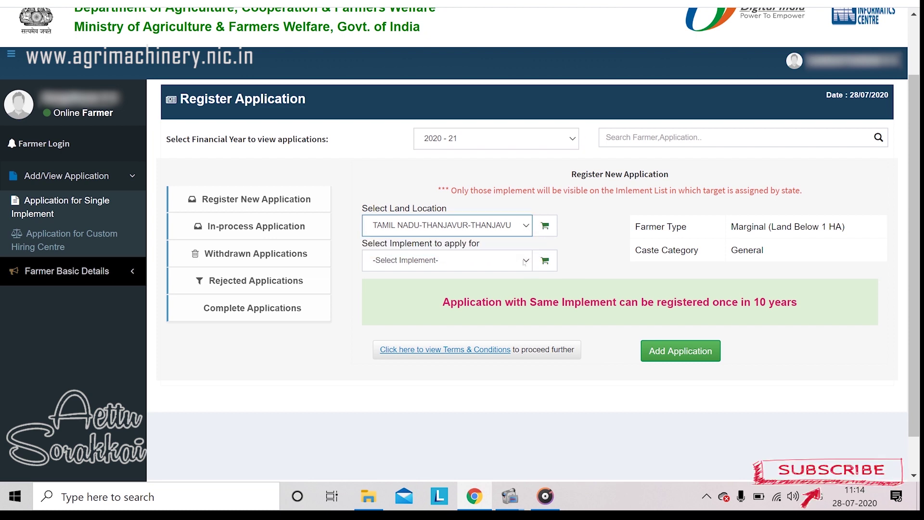
left_click(524, 263)
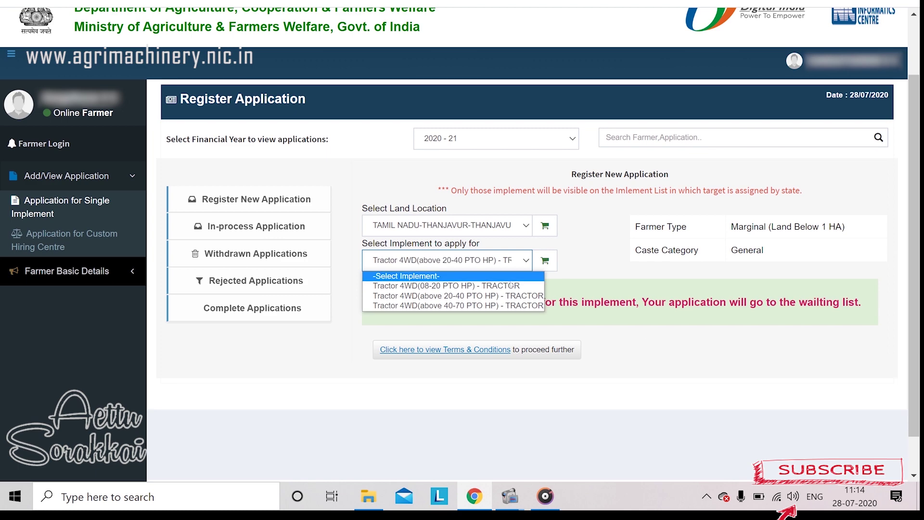
left_click(472, 286)
- Accept the terms and conditions and submit the Tractor 4WD(08-20 PTO HP) application, confirming the farmer's details
left_click(425, 342)
scroll(353, 363, "down", 5)
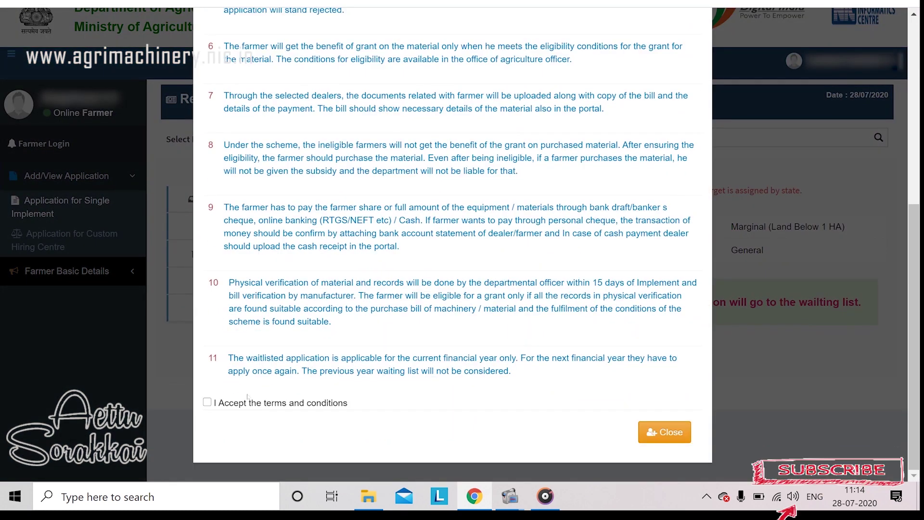
left_click(207, 404)
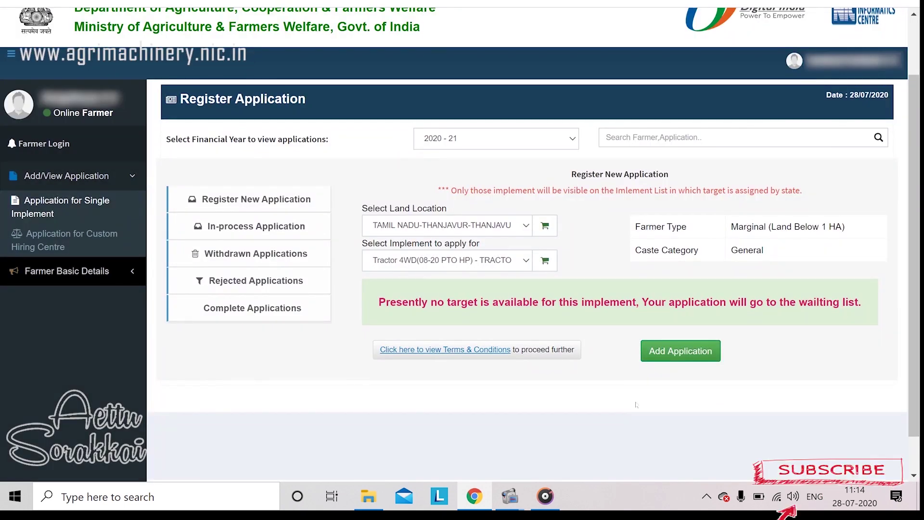
left_click(679, 352)
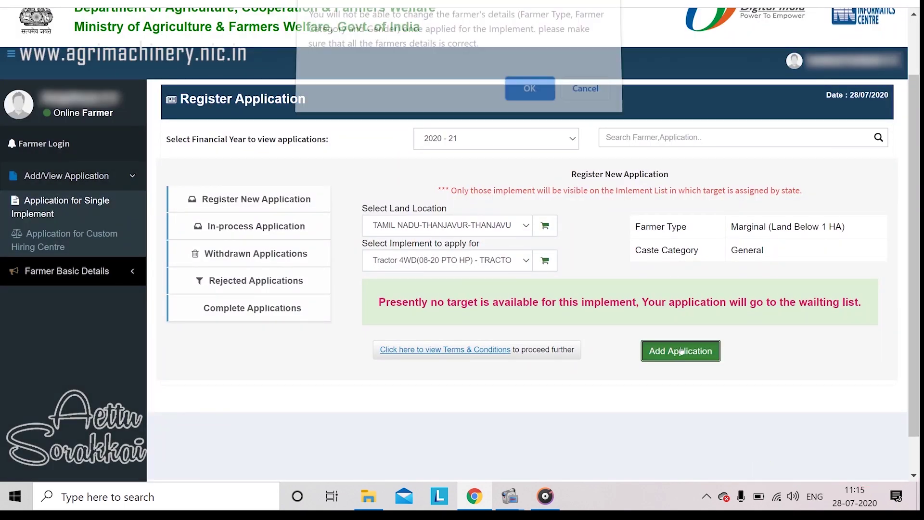
left_click(518, 98)
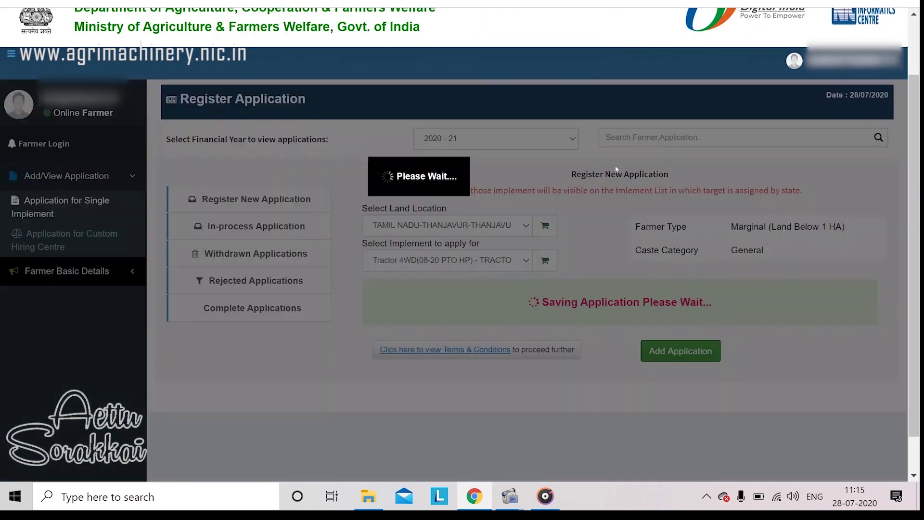